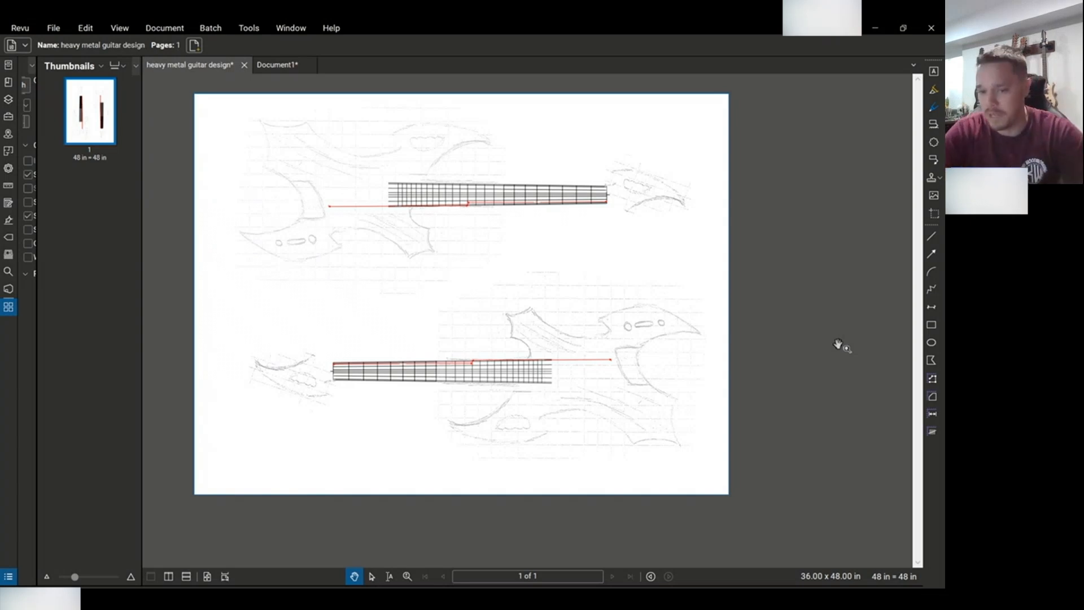
Switch to Document1 and examine the scanned guitar body sketch on page 2.
left_click(286, 68)
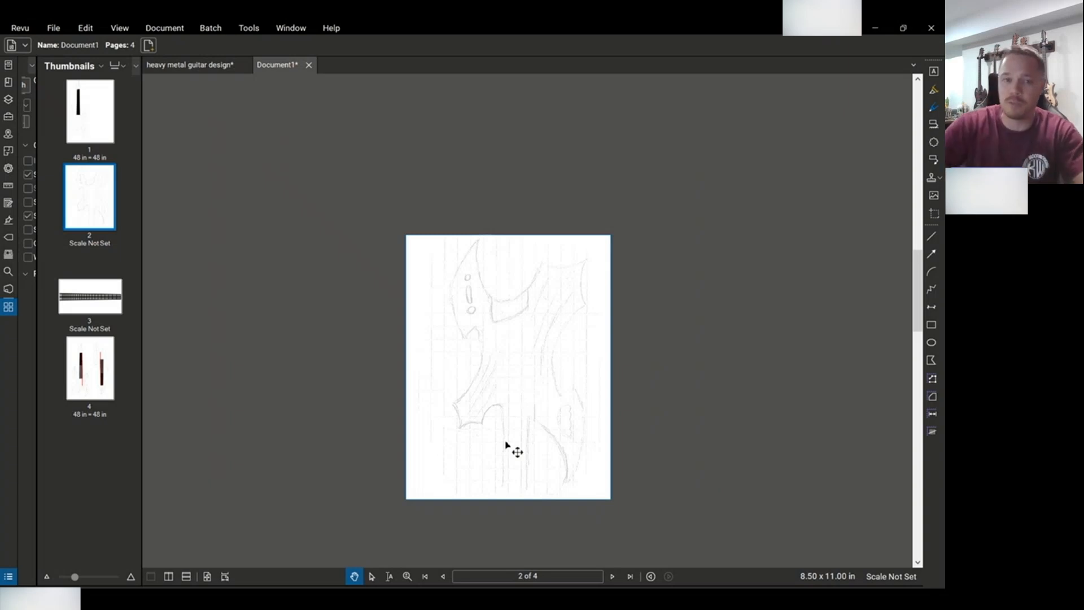
scroll(491, 368, "up", 1)
scroll(579, 402, "up", 1)
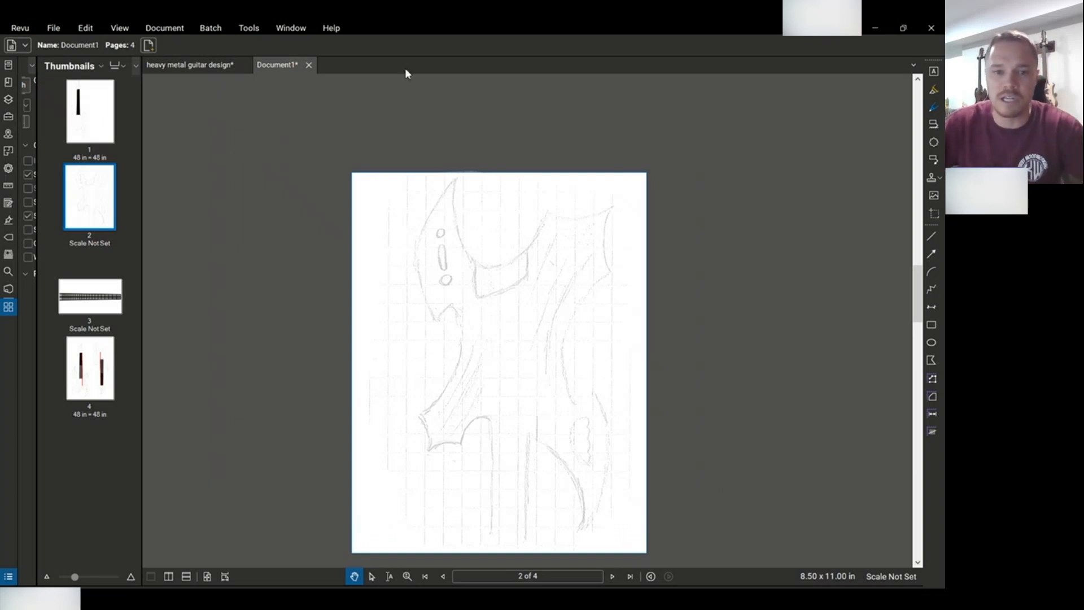
scroll(433, 237, "up", 1)
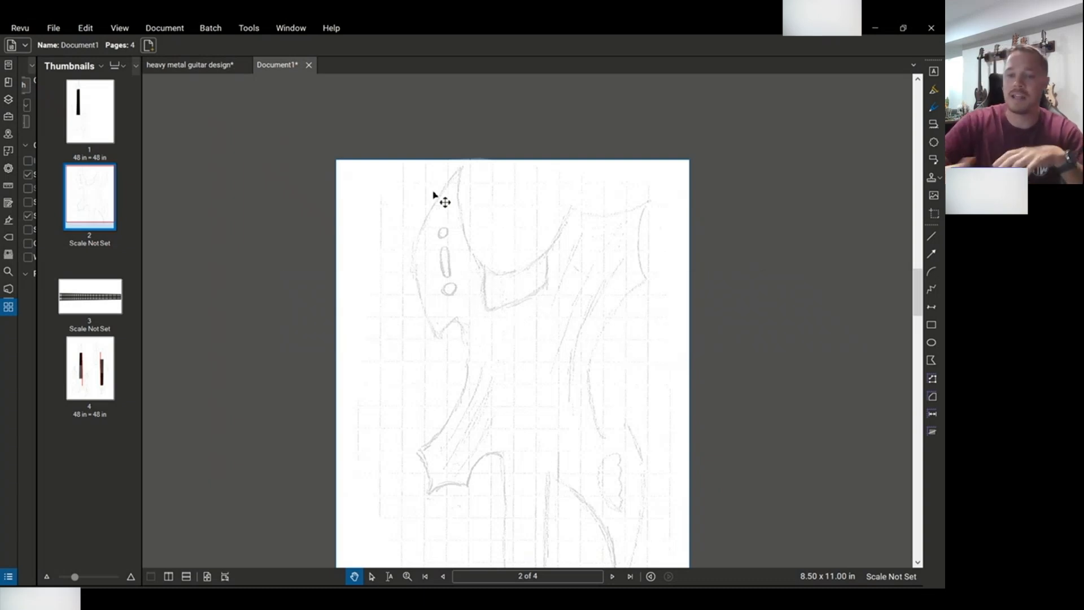
Take a rectangular snapshot of the whole fretboard drawing on page 3.
left_click(104, 308)
left_click_drag(417, 263, 282, 102)
scroll(283, 102, "down", 1)
left_click_drag(420, 340, 419, 378)
scroll(393, 341, "down", 1)
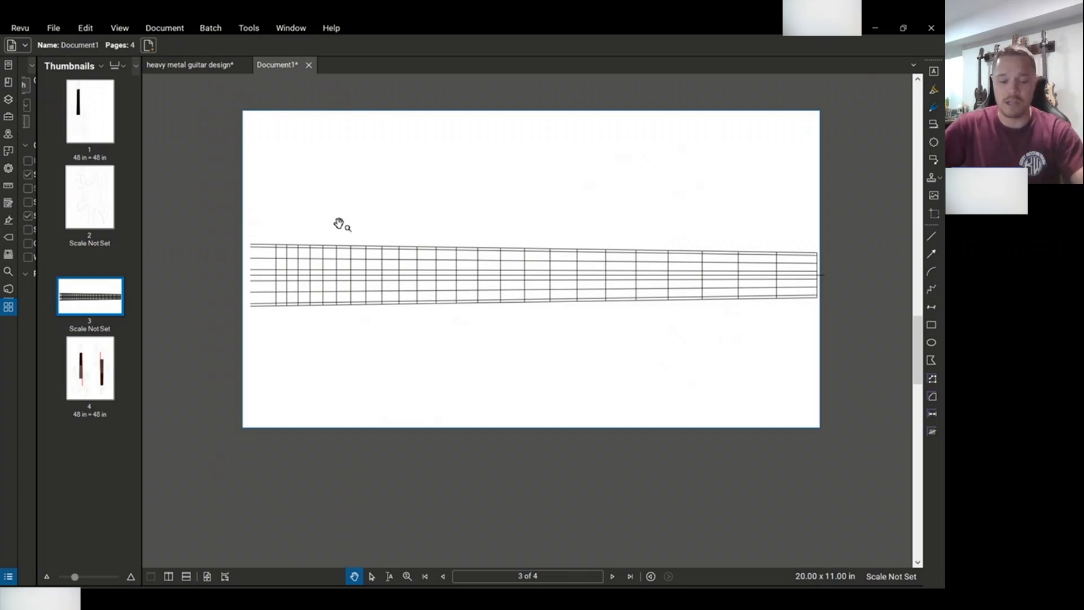
key("g")
left_click_drag(248, 226, 820, 318)
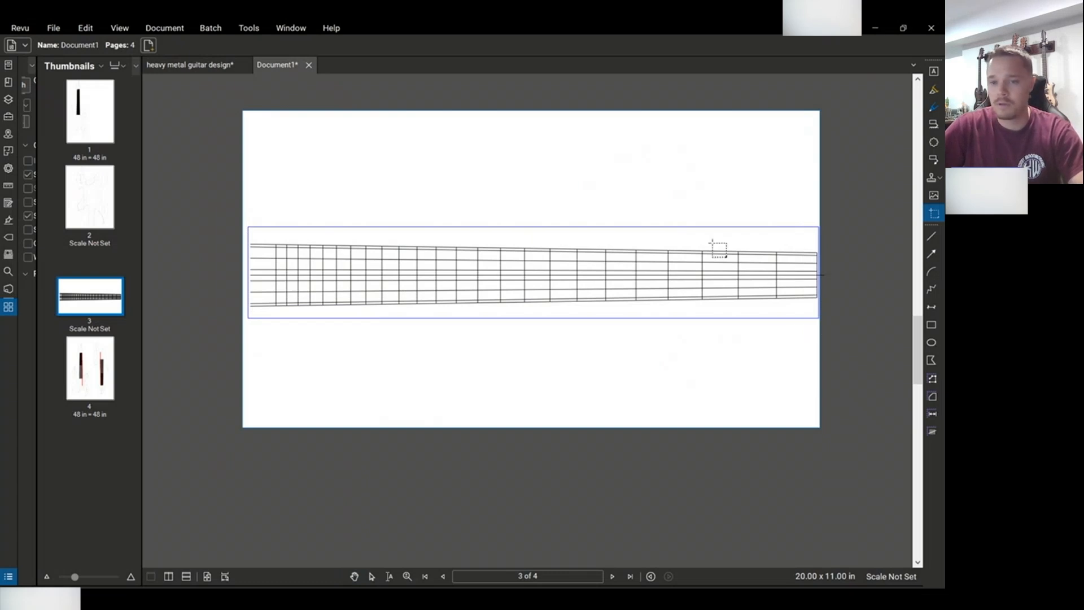
Paste the fretboard snapshot into the blank area of page 1 beside the existing guitar layout.
left_click(101, 120)
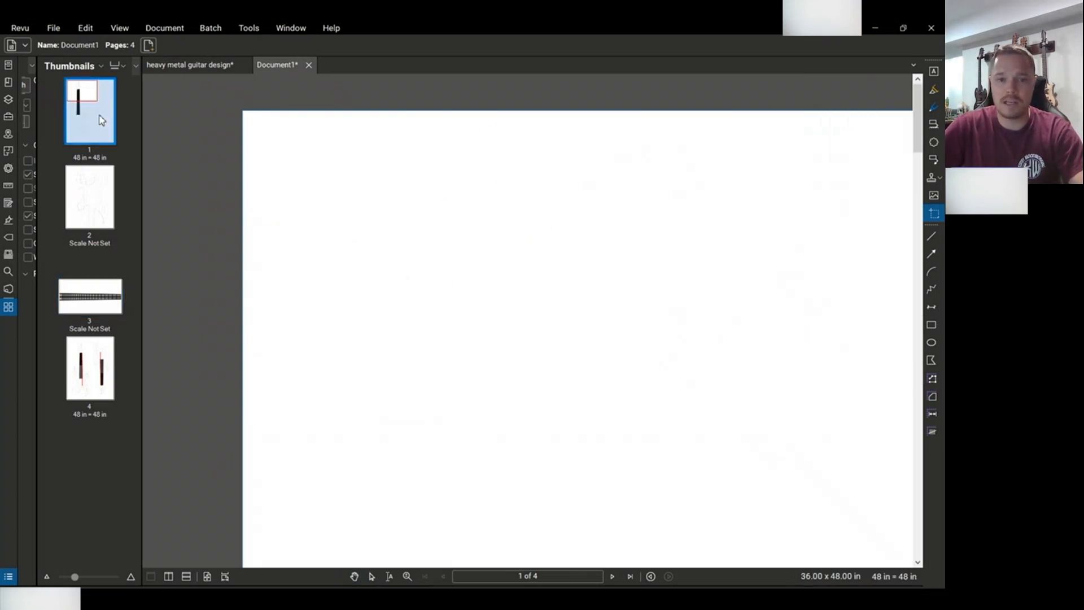
scroll(363, 242, "down", 4)
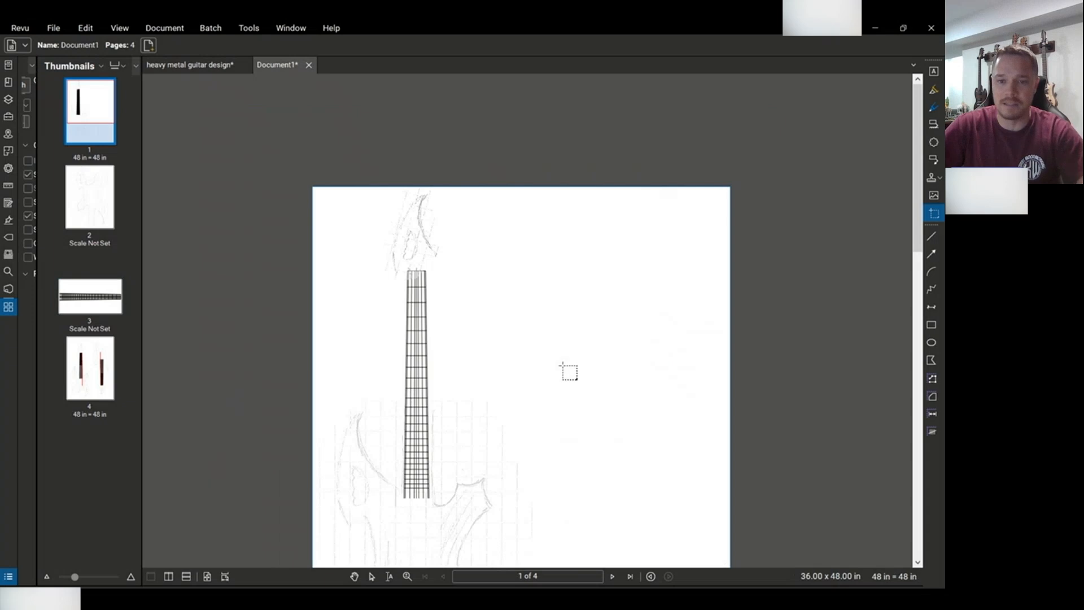
right_click(556, 347)
left_click(571, 354)
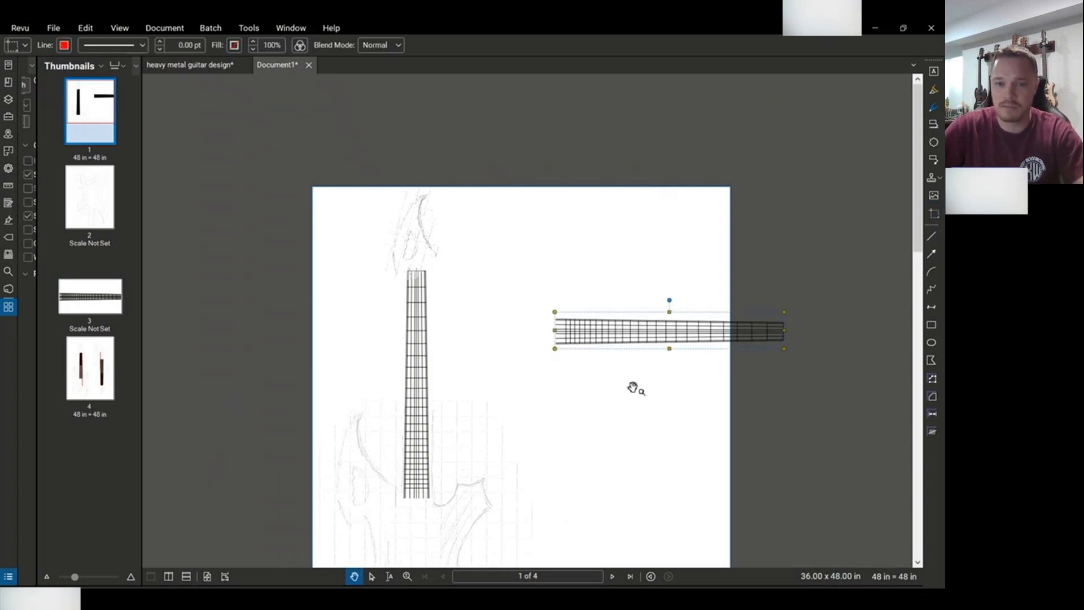
Rotate the pasted fretboard to vertical with its narrow end up and move it level with the existing fretboard.
scroll(497, 322, "down", 1)
scroll(574, 387, "up", 2)
scroll(460, 226, "down", 1)
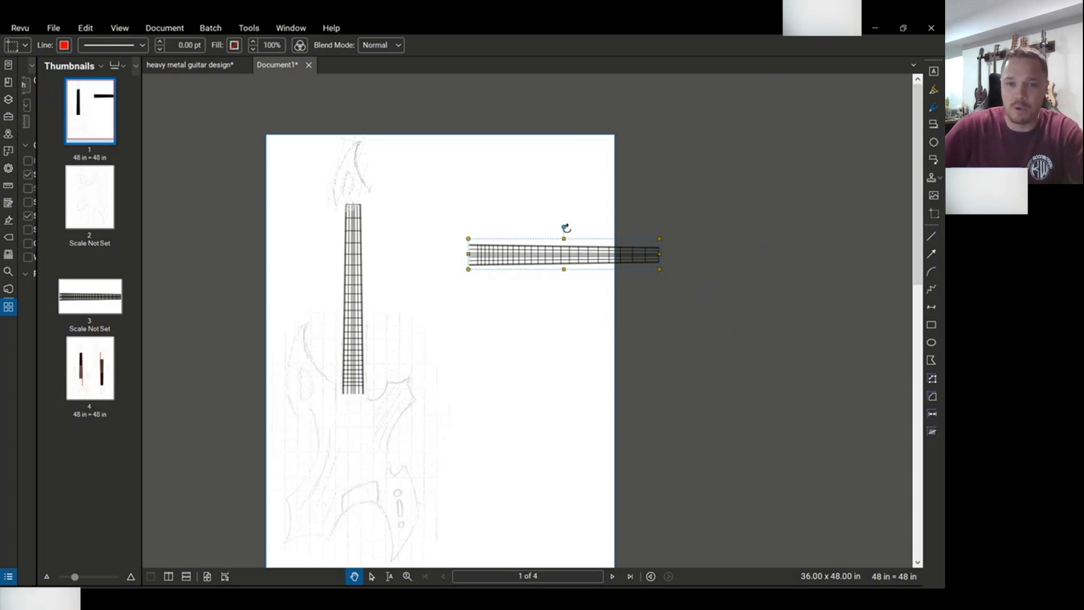
left_click_drag(564, 227, 517, 252)
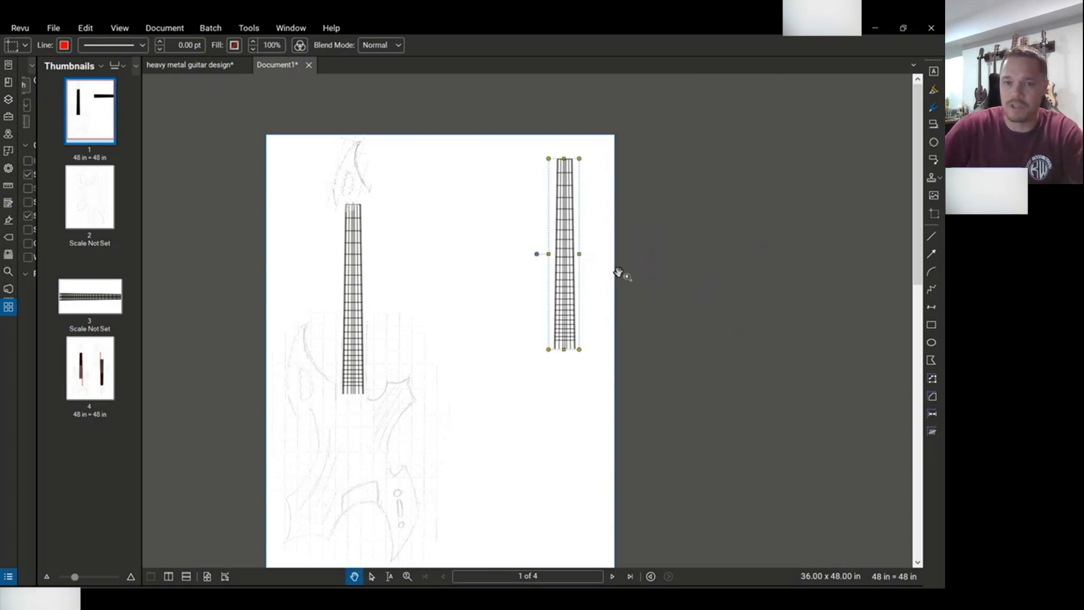
left_click_drag(576, 313, 537, 354)
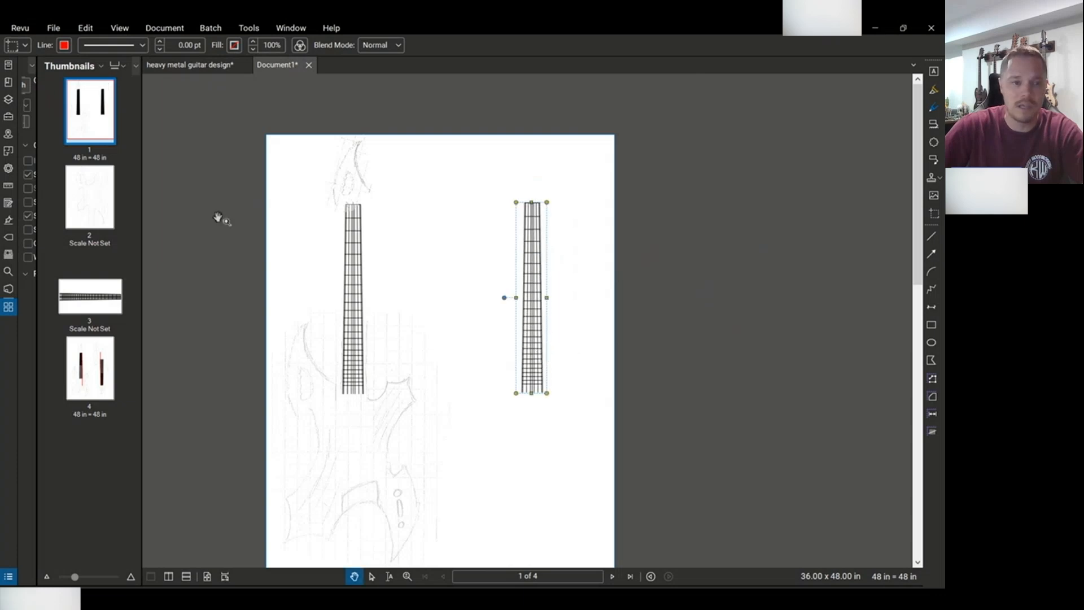
Take a rectangular snapshot of the guitar body sketch on page 2.
left_click(91, 215)
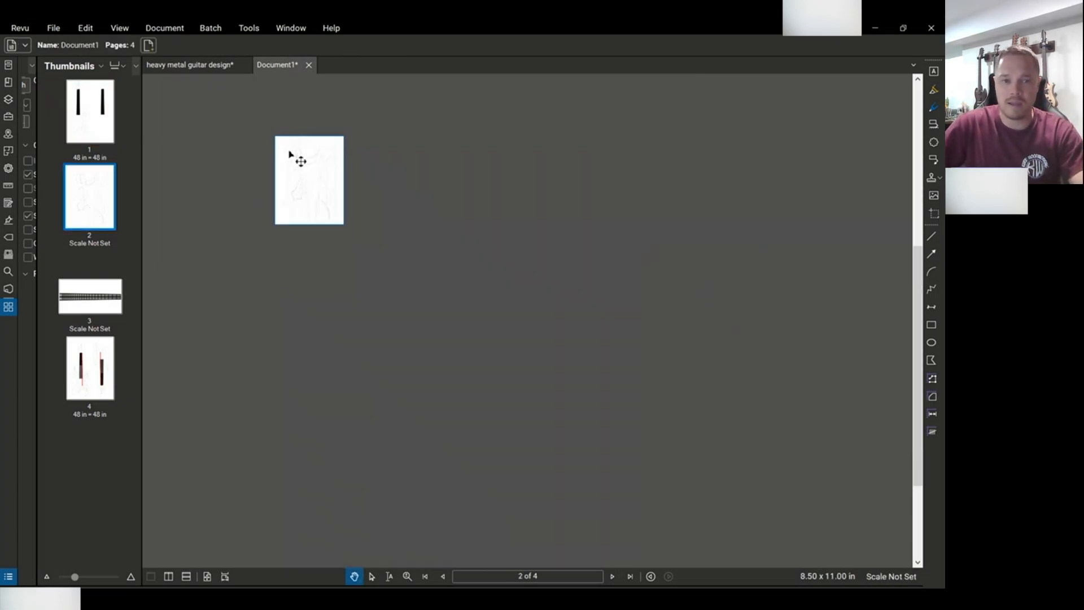
scroll(356, 218, "up", 5)
left_click_drag(499, 177, 538, 221)
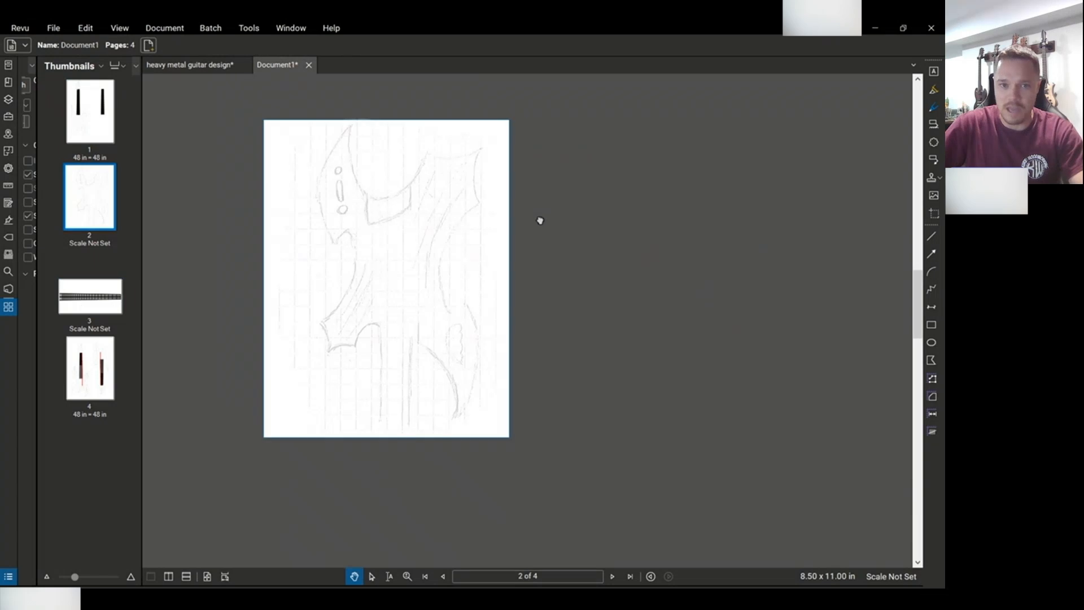
scroll(476, 242, "up", 1)
key("g")
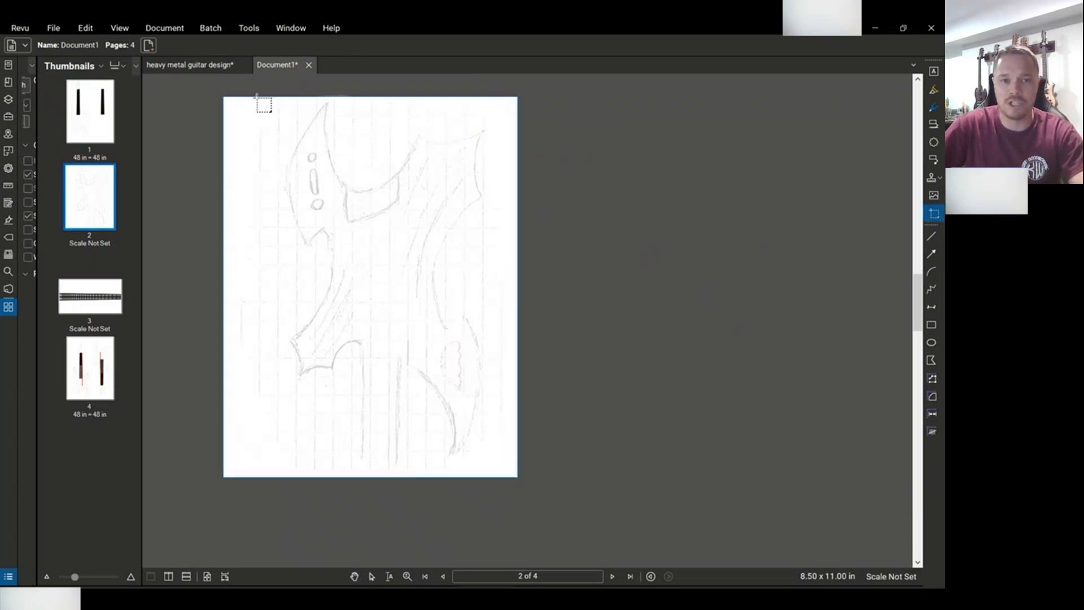
mouse_move(263, 98)
left_mouse_down()
mouse_move(324, 159)
mouse_move(511, 465)
mouse_move(499, 472)
left_mouse_up()
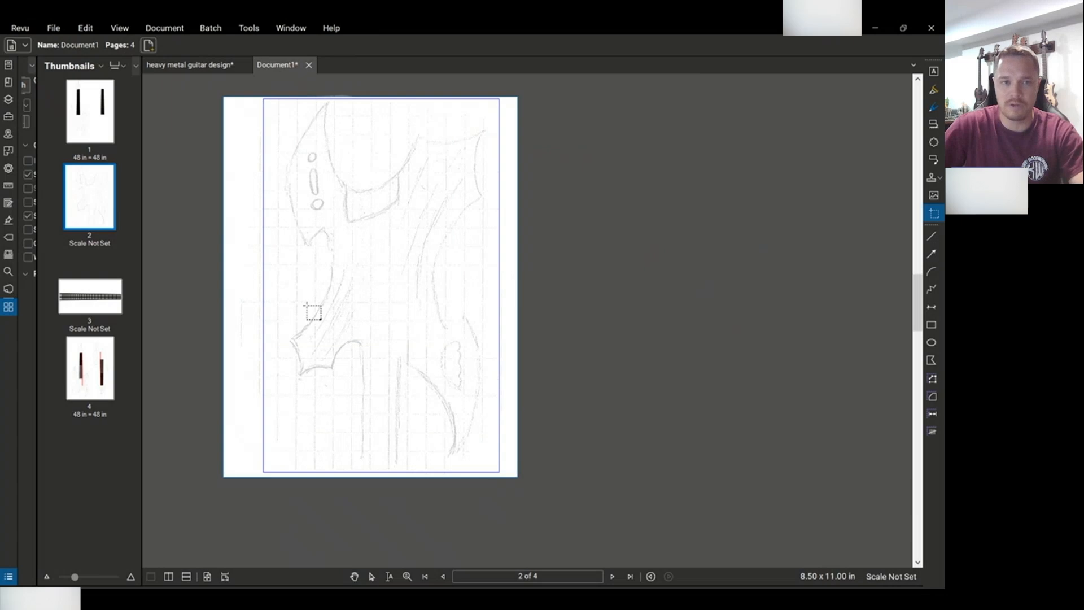
Paste the body sketch snapshot on page 1 near the second fretboard and turn it 180 degrees.
left_click(91, 113)
scroll(385, 388, "up", 1)
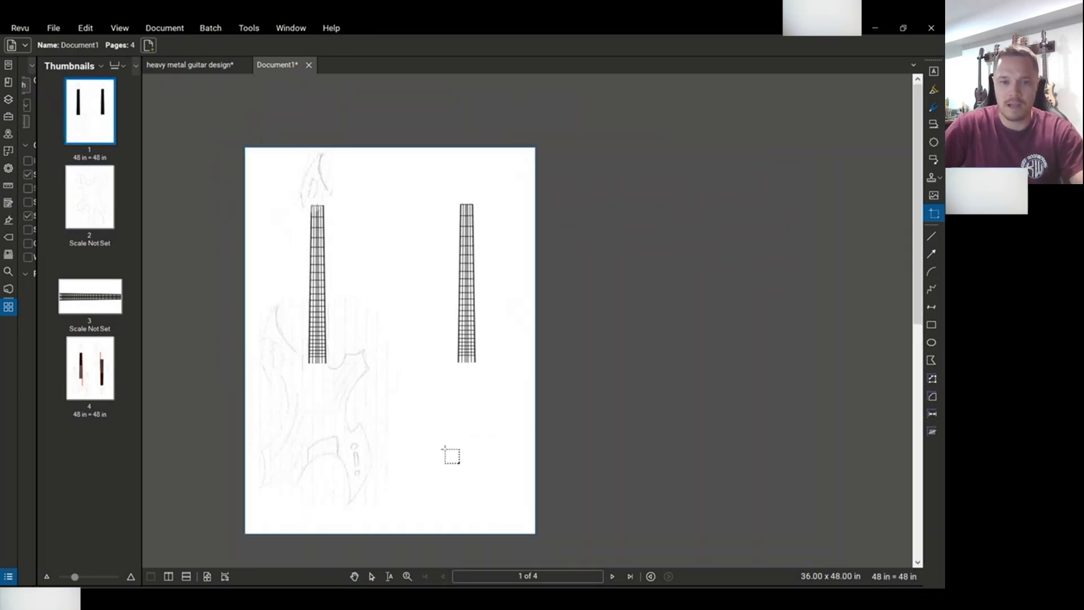
right_click(455, 426)
left_click(486, 433)
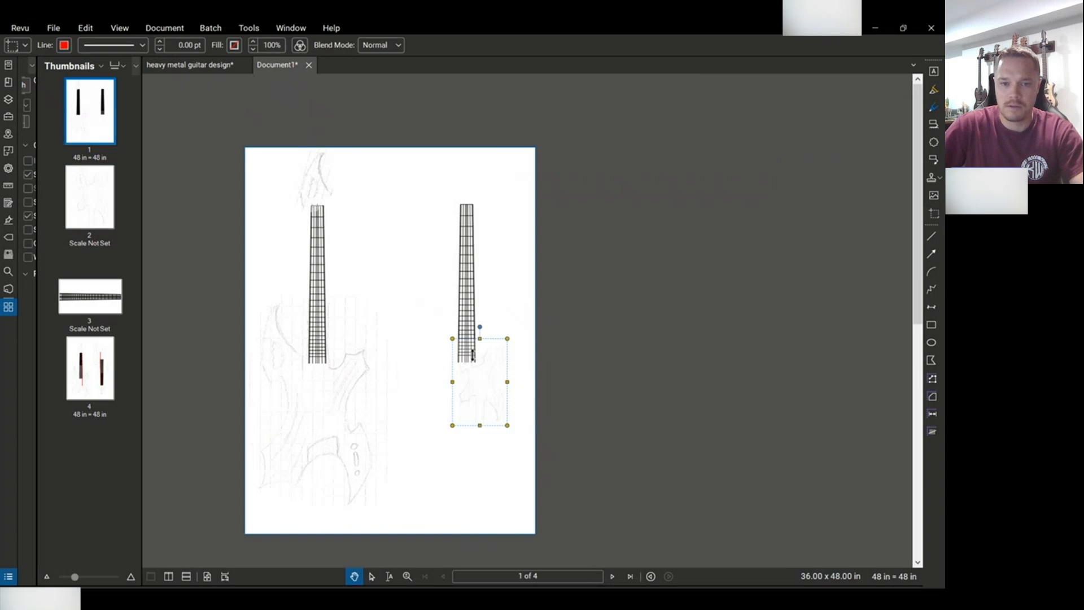
left_click_drag(486, 407, 414, 371)
scroll(474, 429, "up", 2)
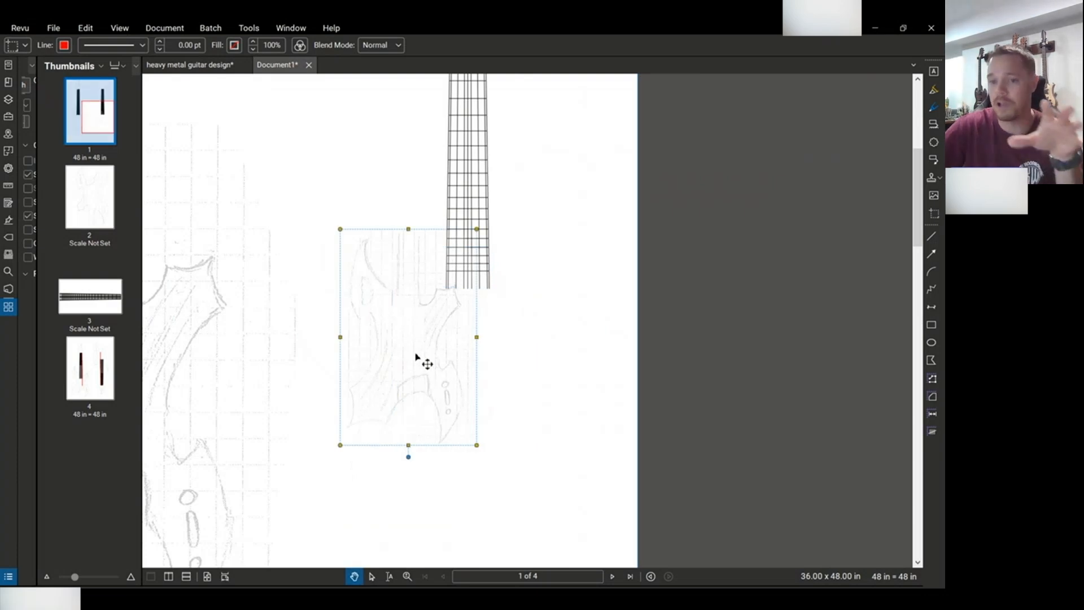
Enlarge the pasted body sketch and position it so its neck lines fit around the second fretboard's wide end.
scroll(222, 310, "down", 2)
left_click_drag(399, 403, 518, 570)
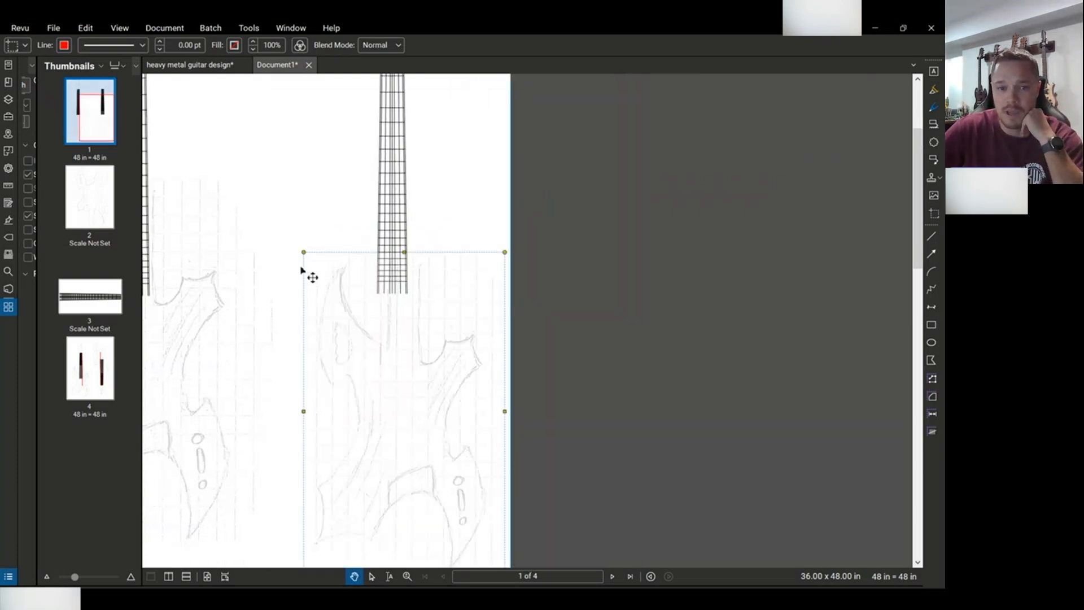
left_click_drag(304, 251, 264, 218)
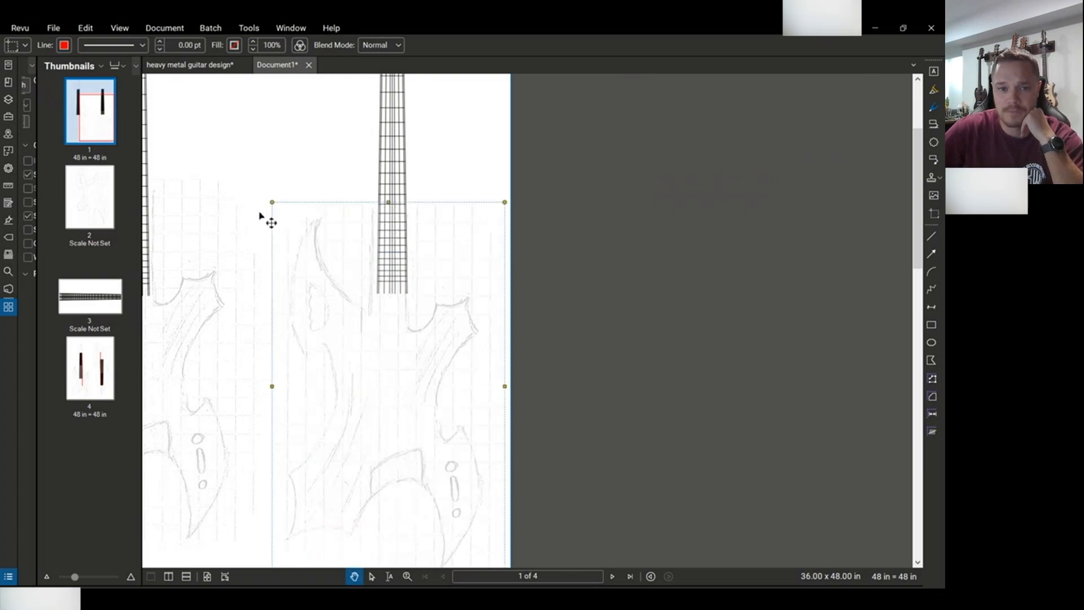
left_click_drag(505, 204, 519, 181)
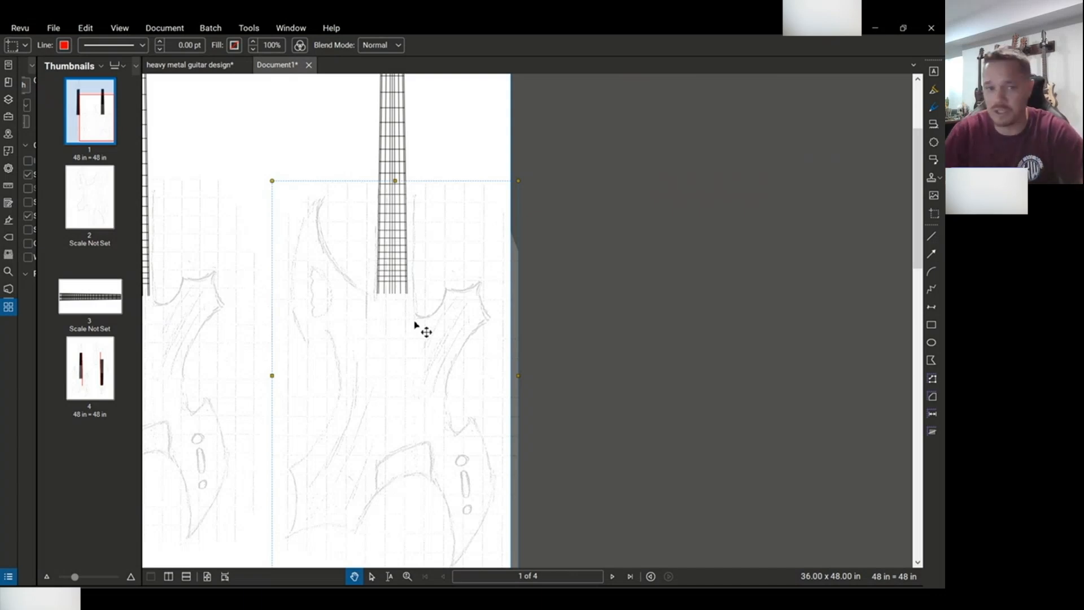
mouse_move(271, 180)
left_mouse_down()
mouse_move(258, 177)
mouse_move(269, 174)
mouse_move(255, 152)
left_mouse_up()
left_click(341, 242)
left_click_drag(416, 313, 428, 320)
left_click(603, 224)
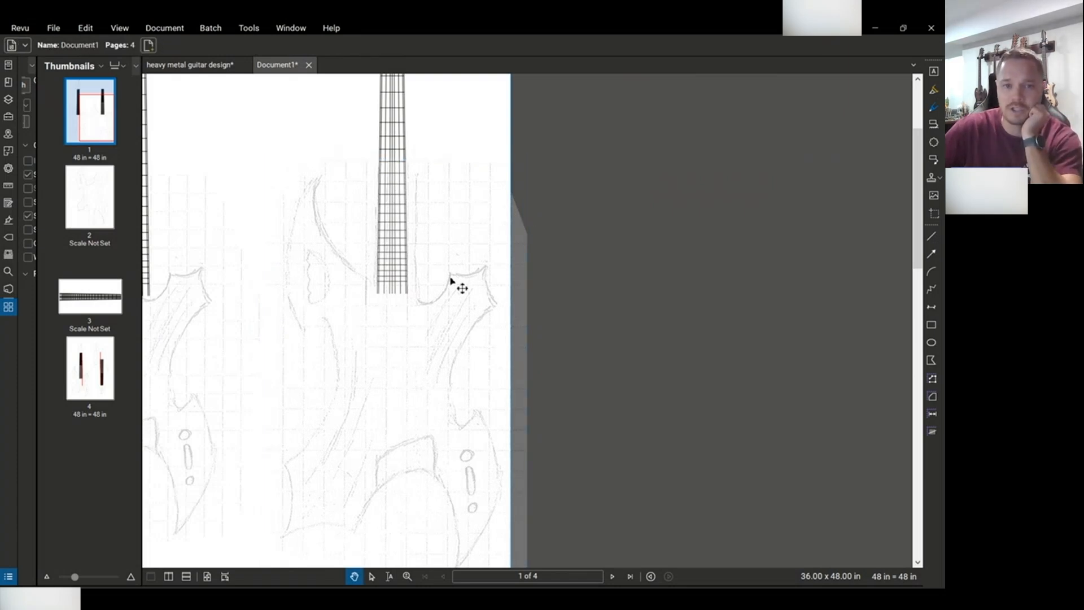
Take a polygonal snapshot around the pointed horn beside the fretboard on the enlarged body sketch.
scroll(471, 455, "down", 1)
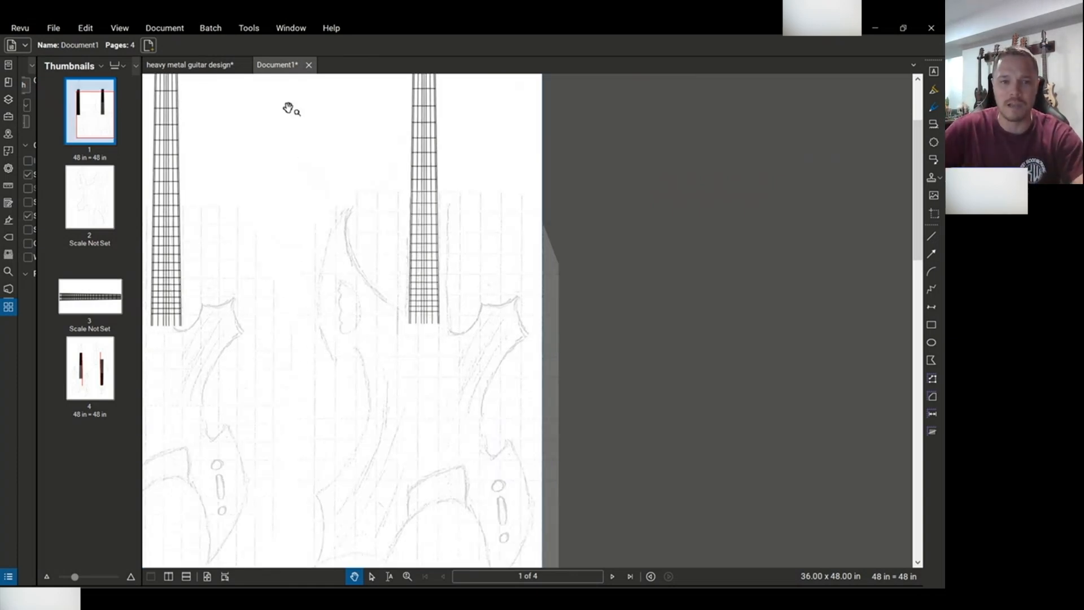
scroll(337, 261, "up", 1)
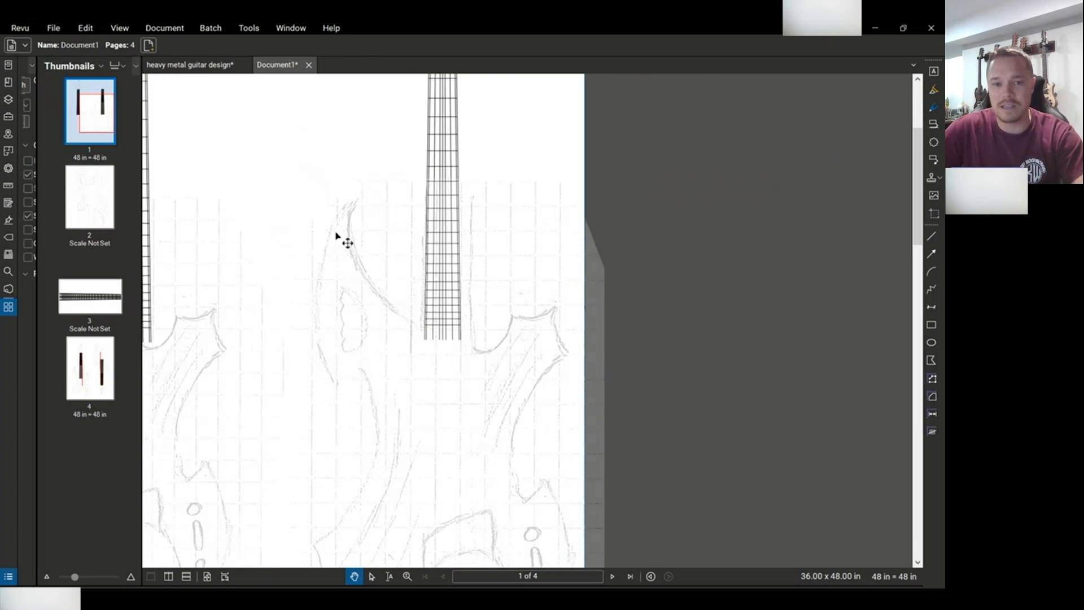
scroll(338, 240, "down", 1)
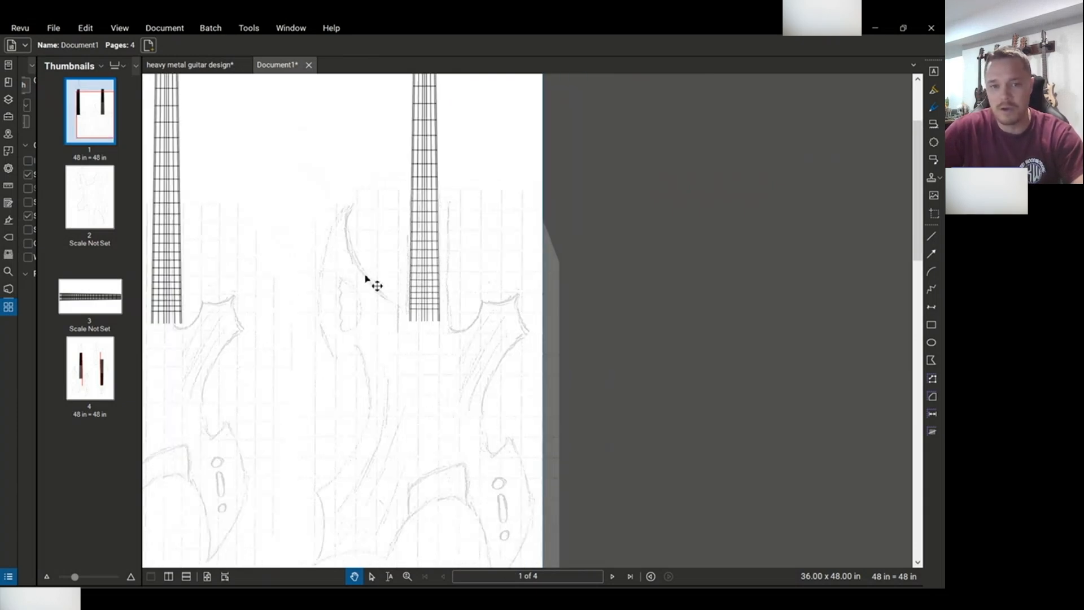
key("g")
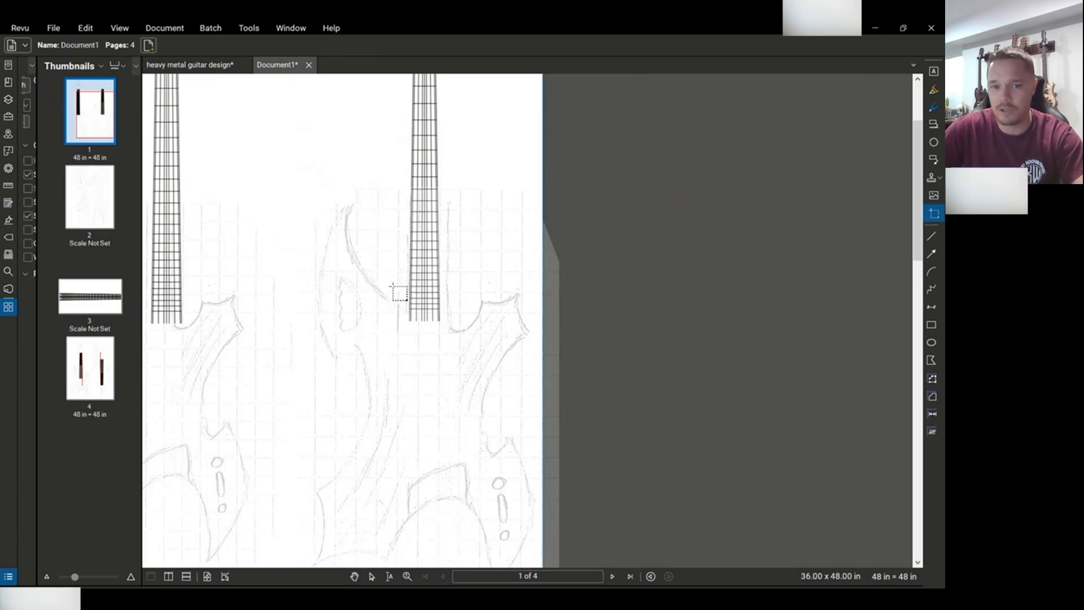
left_click(392, 286)
left_click(346, 375)
left_click(319, 365)
left_click(300, 279)
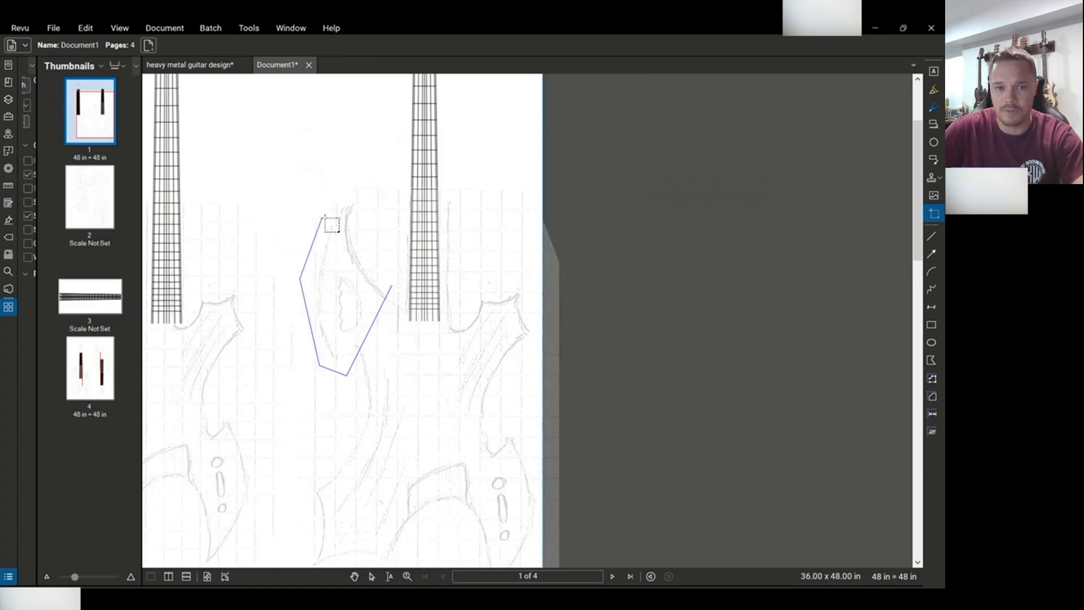
left_click(328, 209)
left_click(357, 188)
left_click(392, 286)
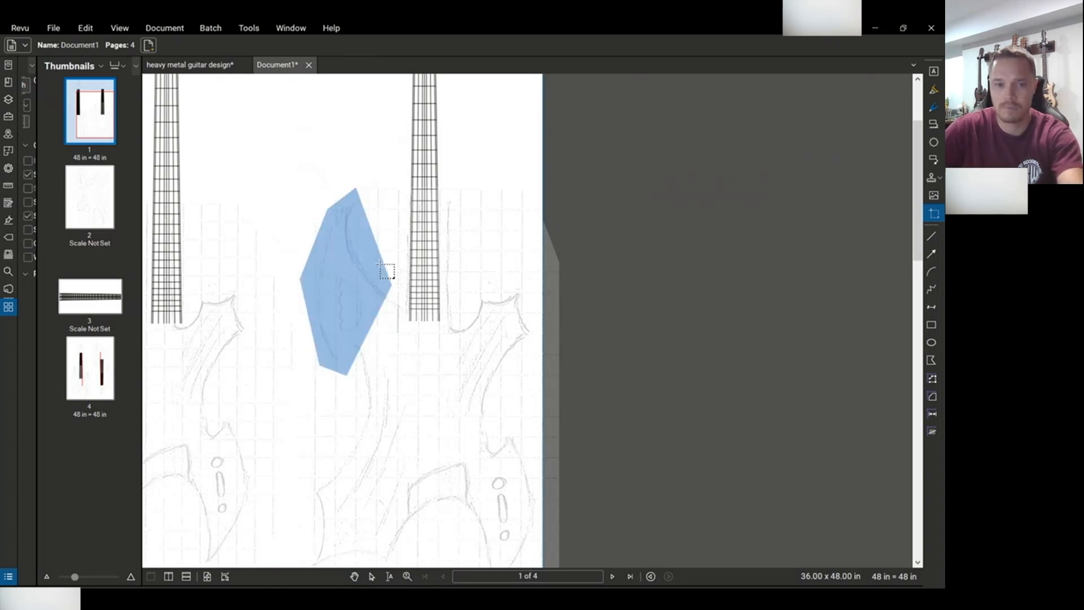
Paste the horn snapshot on page 1 and place it above the second fretboard's narrow end as a headstock.
scroll(363, 338, "down", 5)
scroll(369, 167, "up", 7)
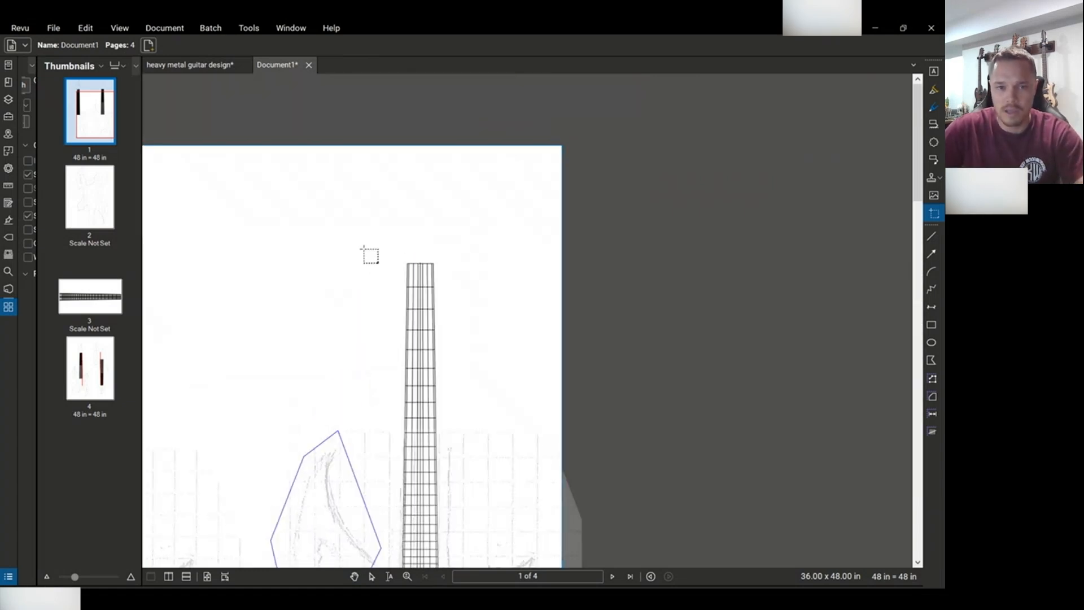
right_click(368, 241)
left_click(383, 249)
left_click_drag(424, 223, 413, 269)
scroll(411, 248, "down", 2)
scroll(408, 234, "up", 1)
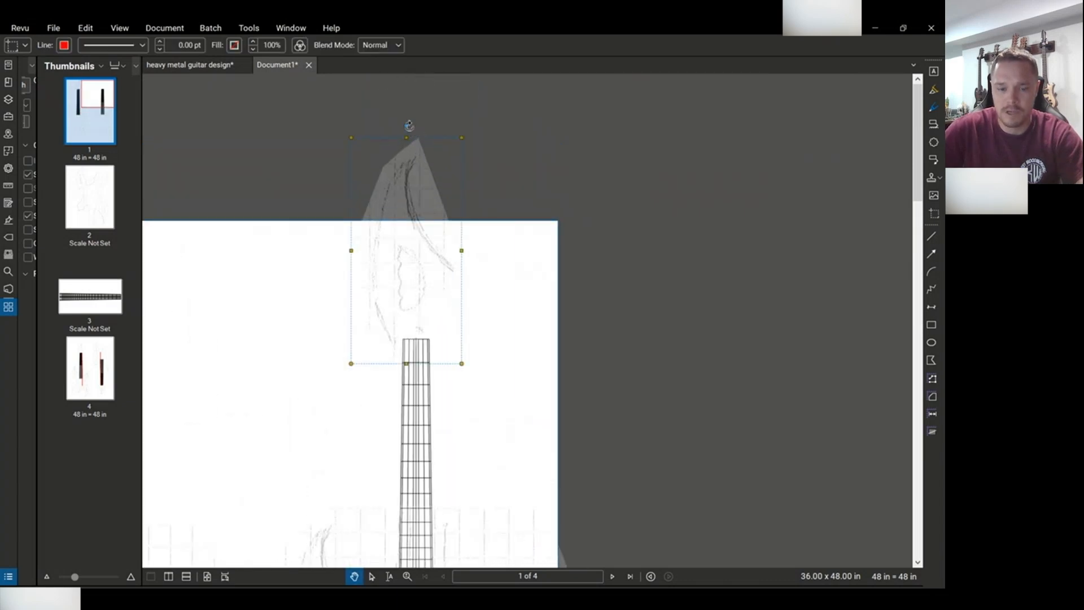
Tilt the headstock snapshot clockwise, fine-tune its rotation in its properties, and move it into line with the second fretboard.
left_click_drag(412, 128, 445, 134)
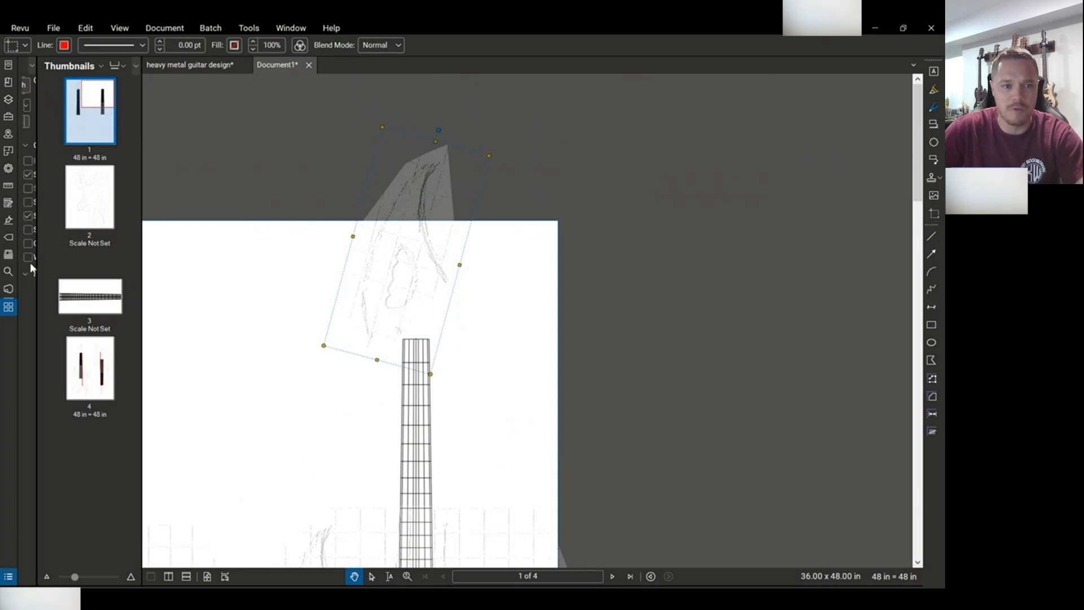
left_click(10, 169)
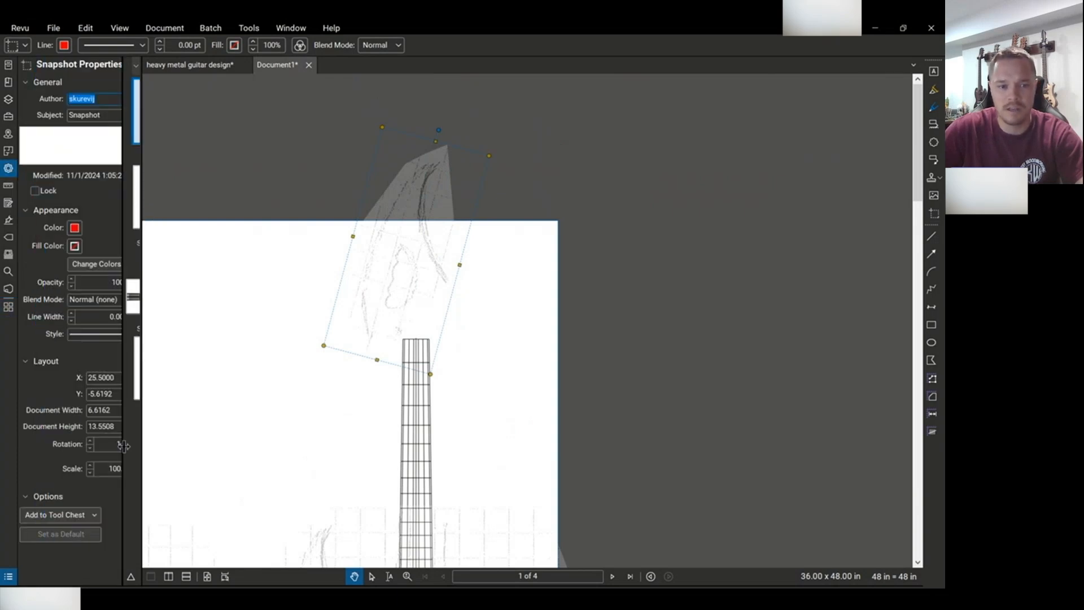
left_click(90, 441)
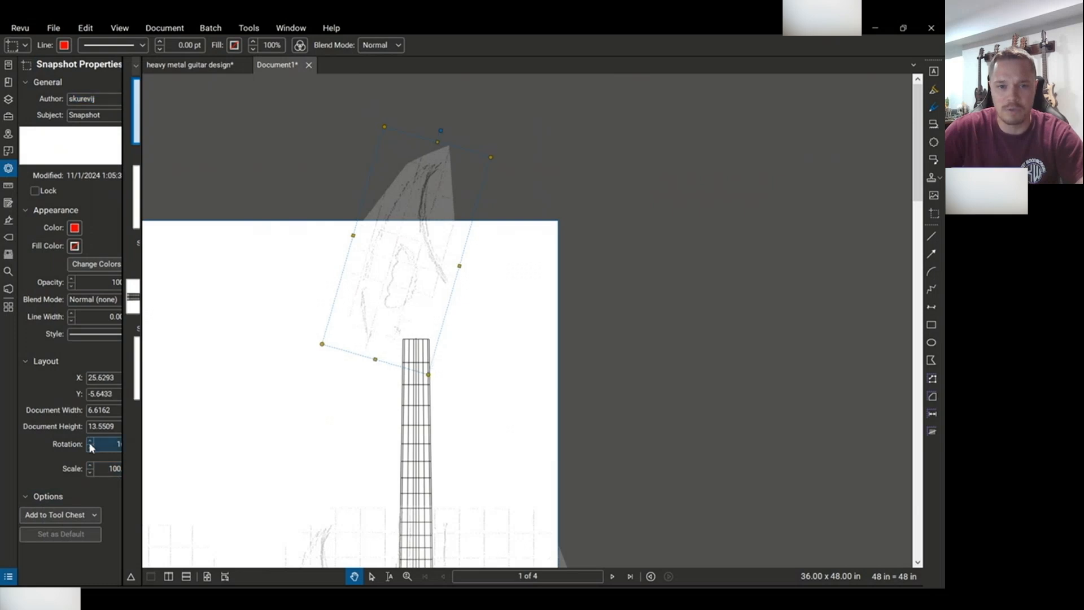
left_click_drag(405, 299, 423, 319)
left_click(238, 263)
scroll(333, 181, "down", 4)
scroll(342, 356, "up", 3)
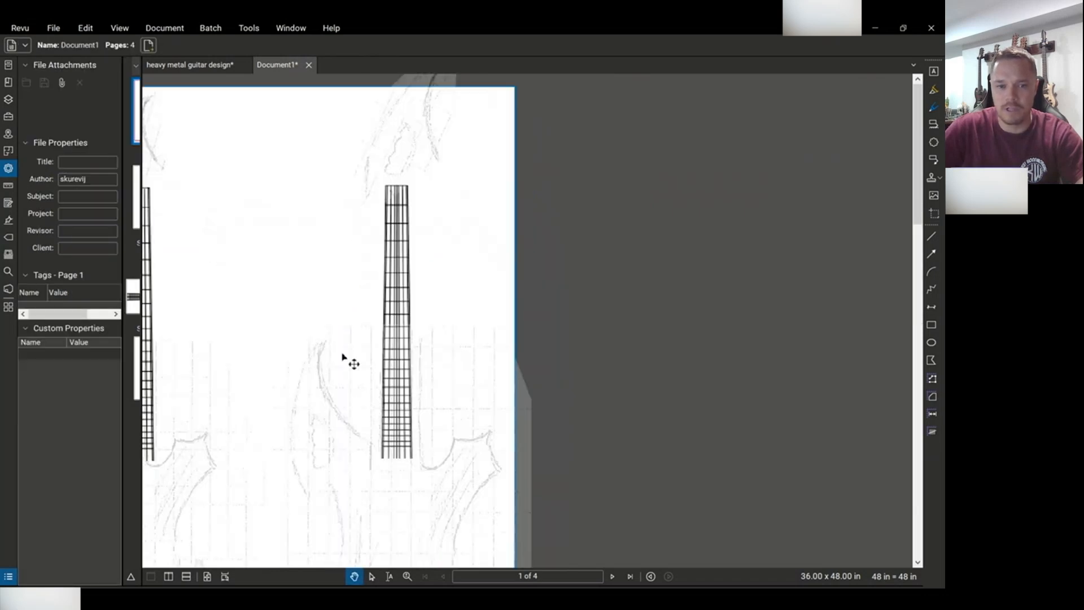
scroll(381, 211, "down", 1)
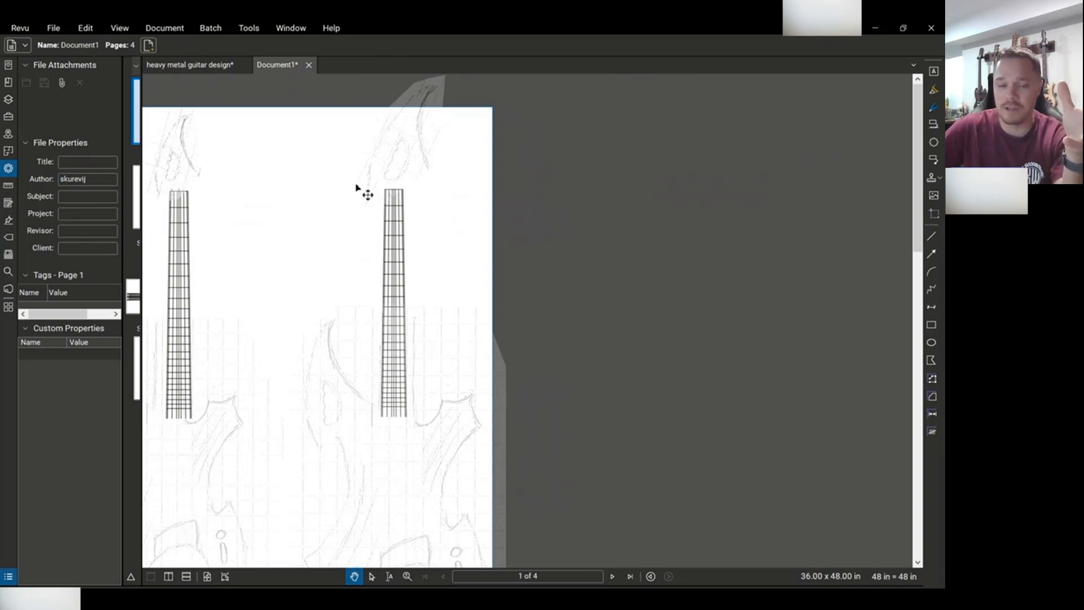
Reduce the opacity of the enlarged body sketch to 40% and of the second fretboard's headstock snapshot to 50%.
scroll(362, 183, "down", 1)
scroll(374, 201, "up", 1)
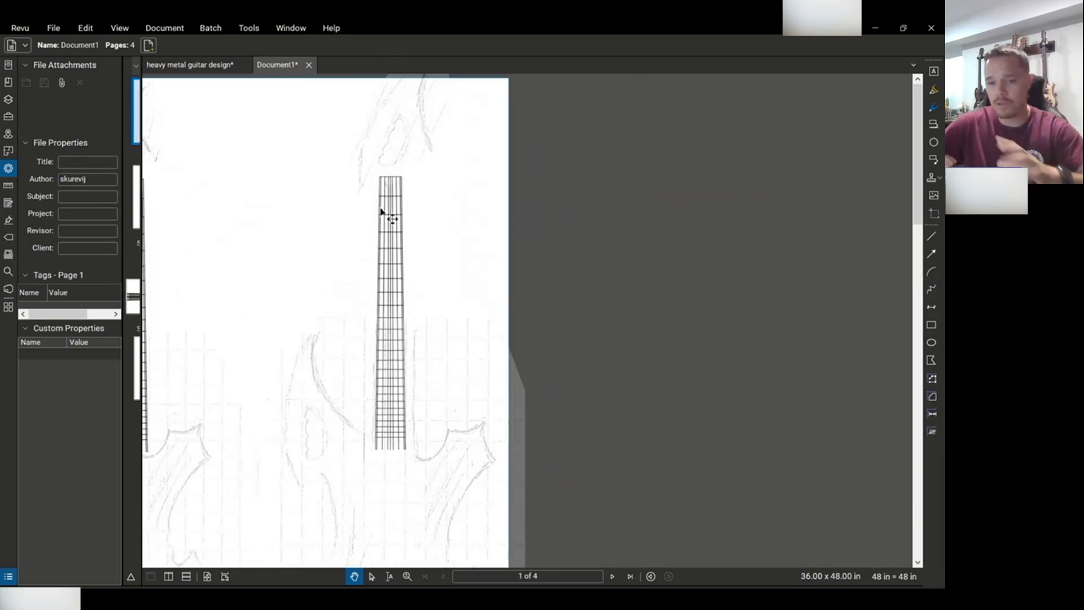
left_click(327, 391)
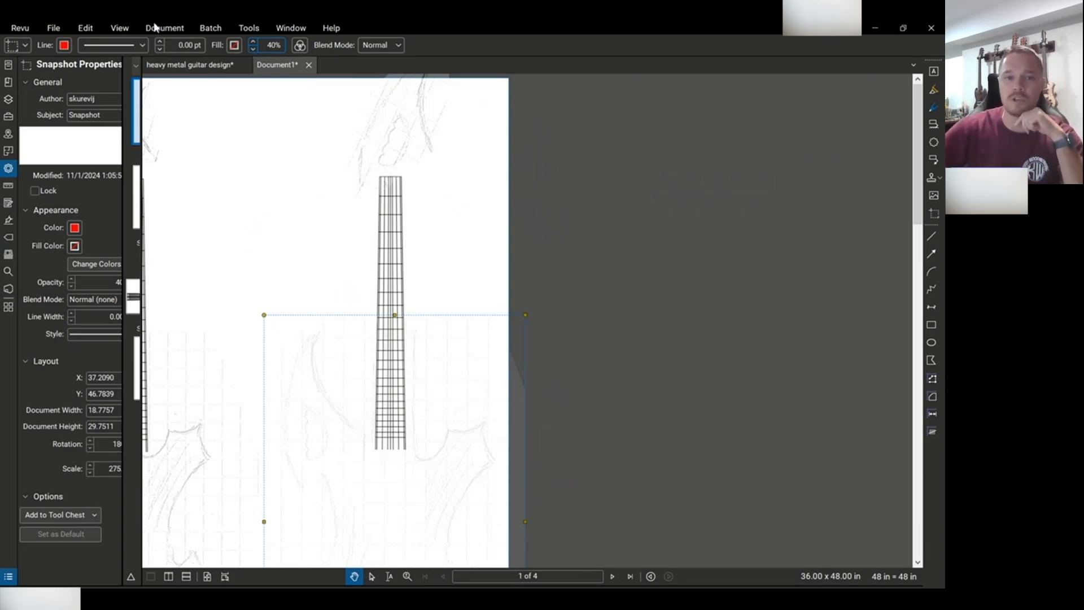
left_click(425, 141)
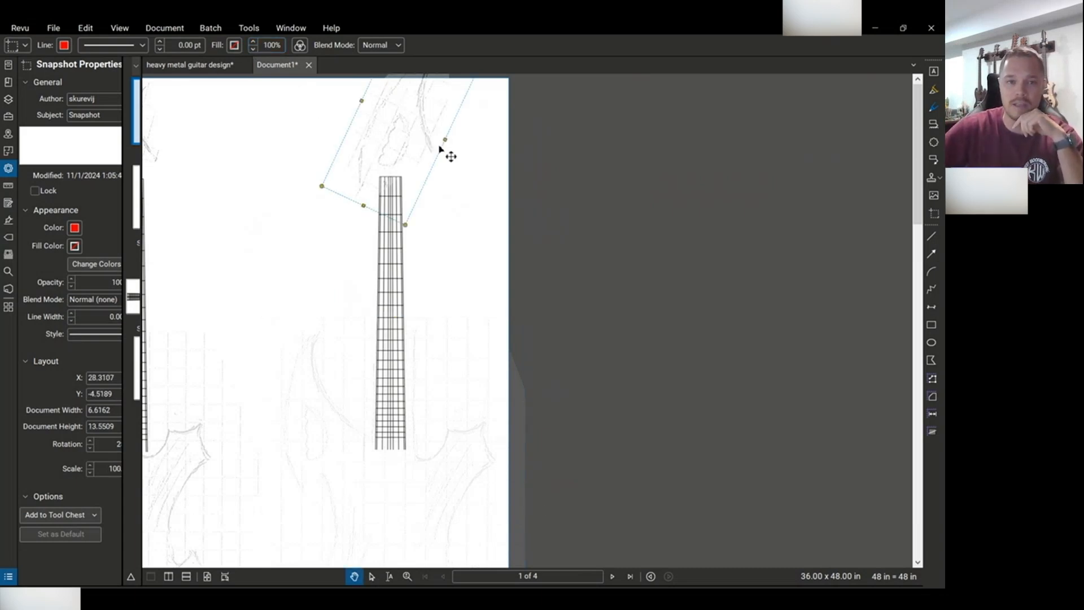
left_click(252, 50)
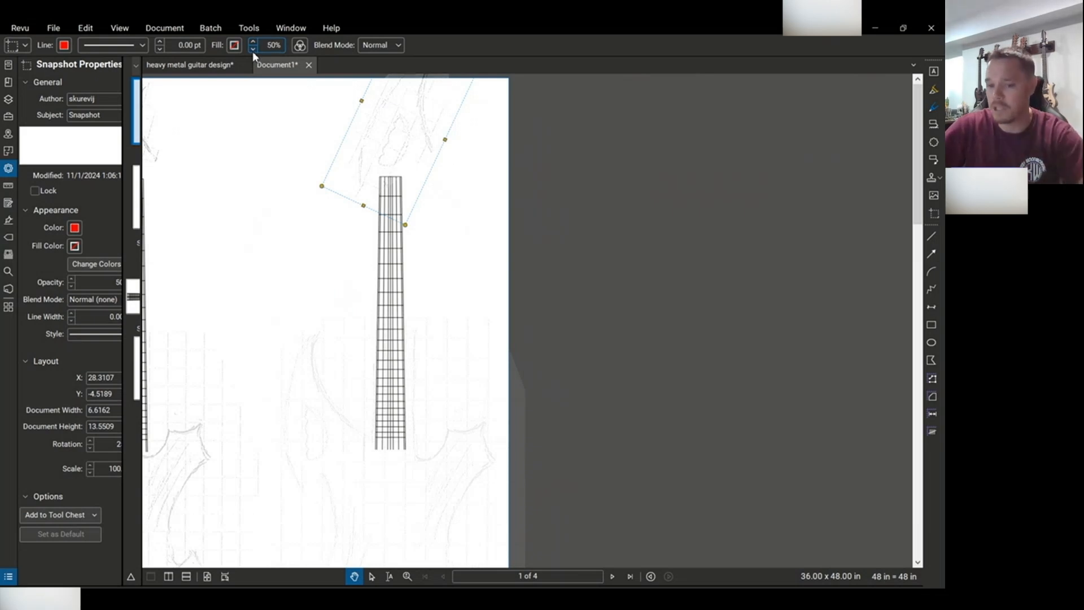
Examine how the second fretboard lines up with the faded headstock and body sketches, compared with the first guitar layout.
scroll(327, 302, "down", 1)
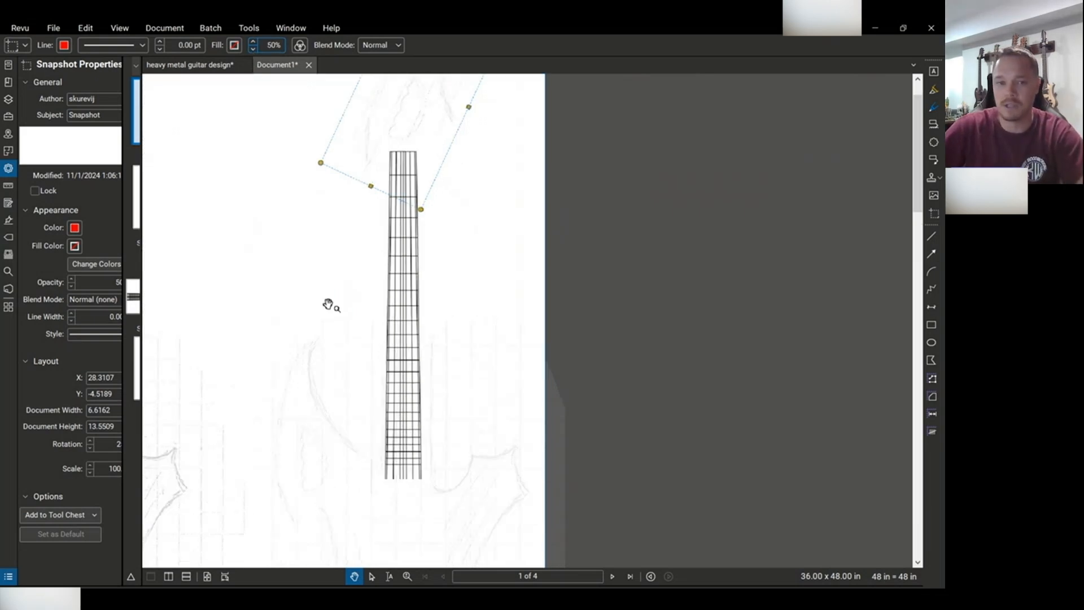
scroll(317, 236, "down", 2)
scroll(339, 310, "up", 1)
scroll(367, 362, "down", 1)
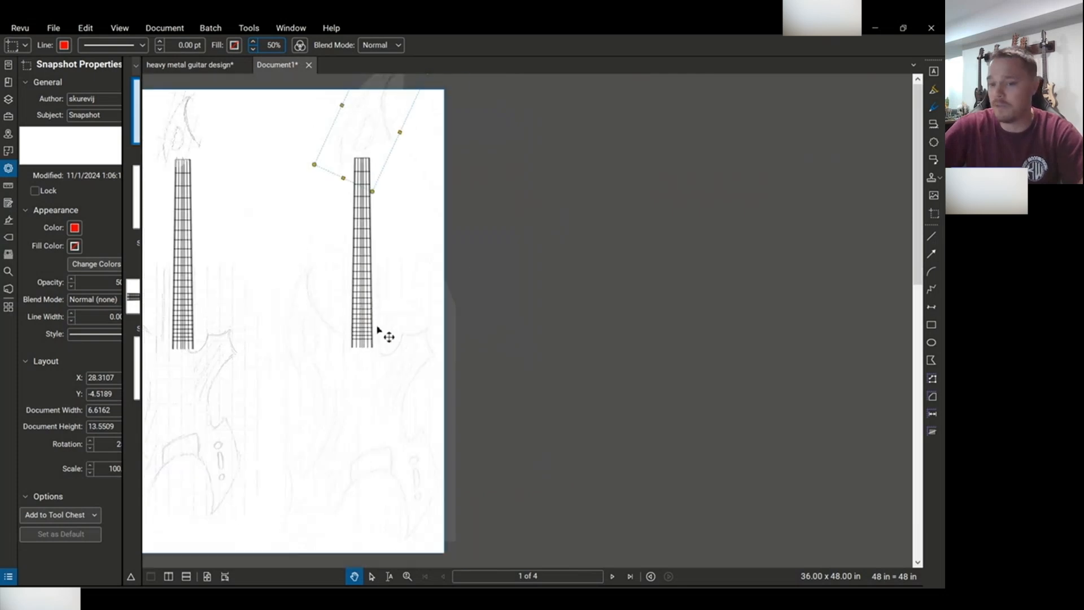
scroll(392, 322, "up", 1)
scroll(350, 167, "up", 1)
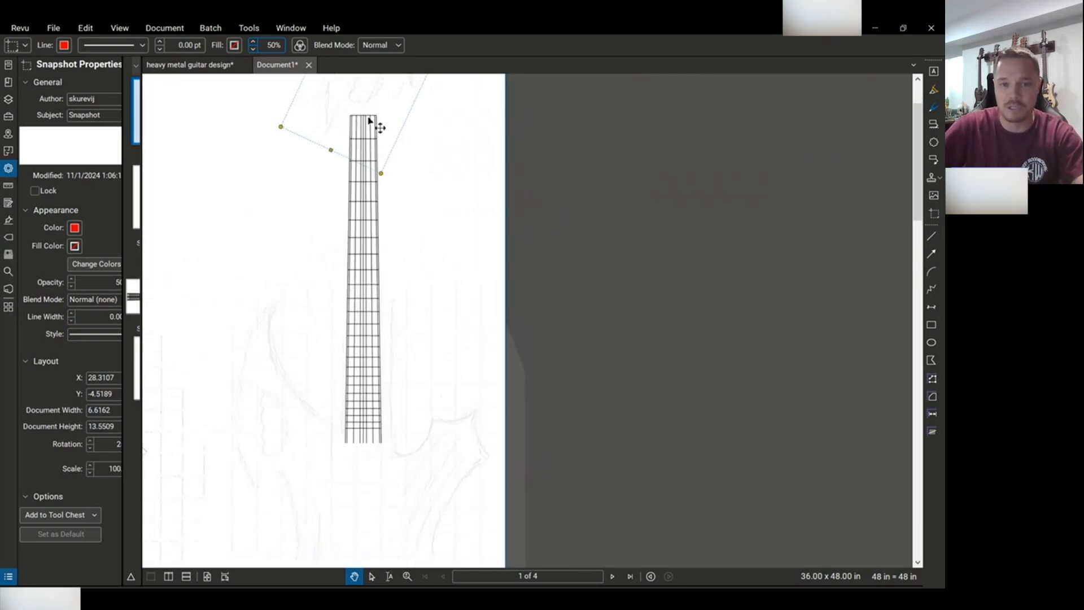
scroll(370, 281, "down", 2)
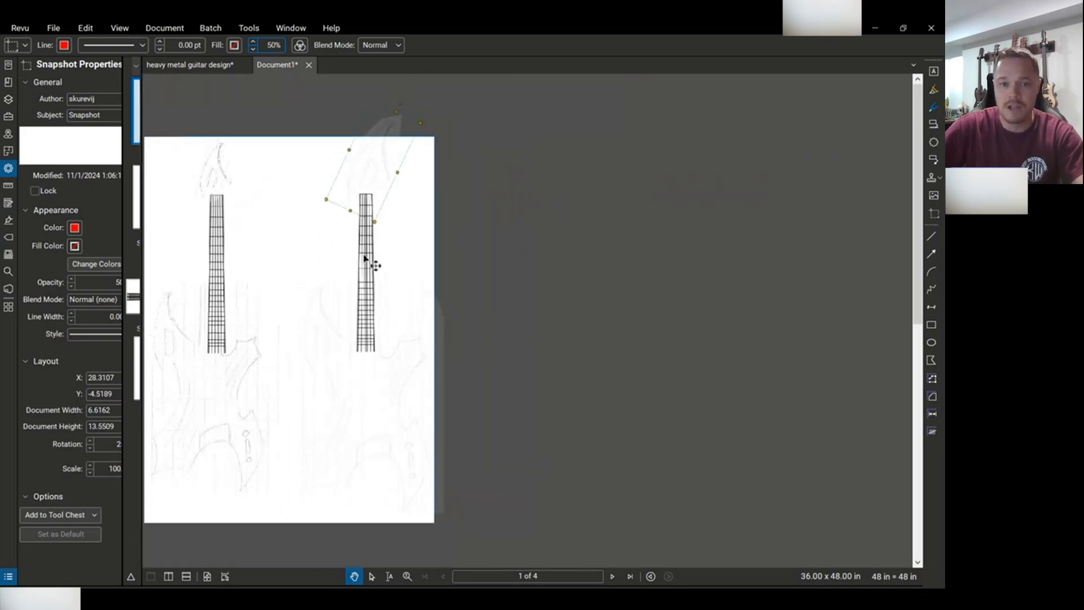
scroll(373, 396, "up", 2)
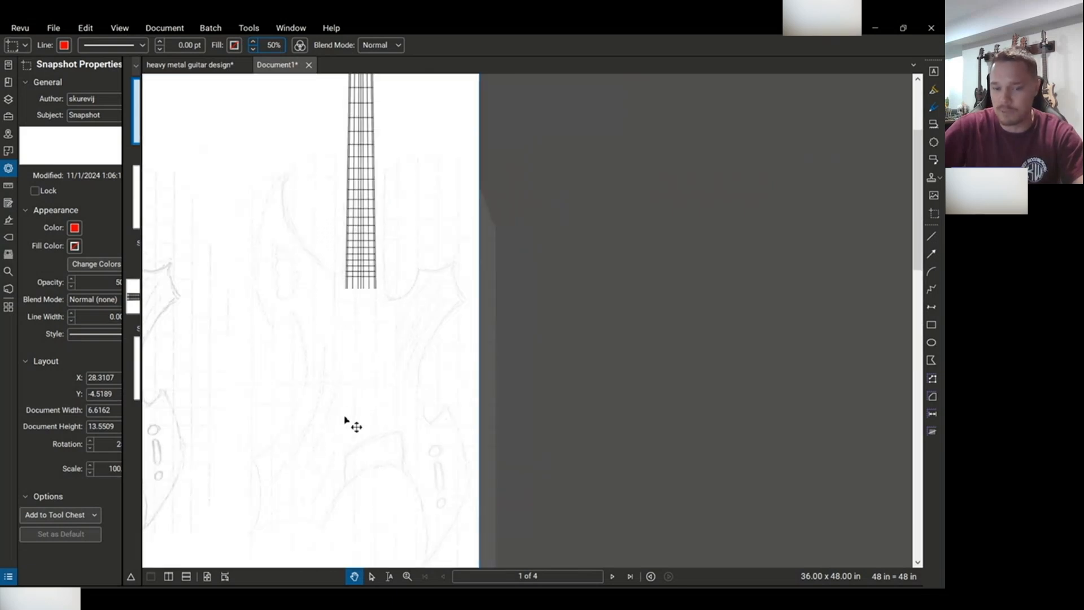